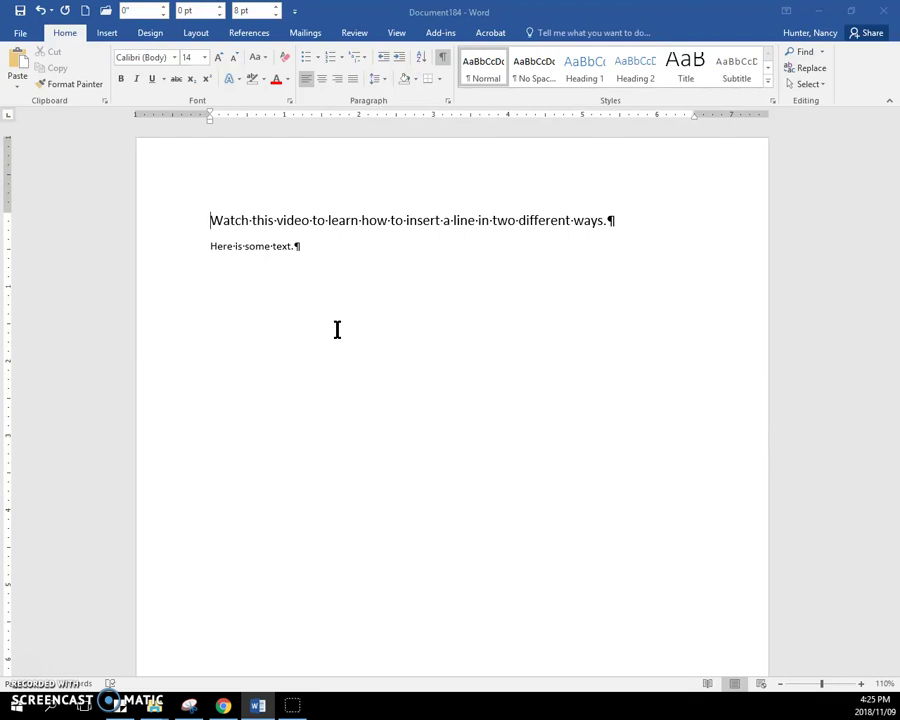
# - Give the heading a bottom border, after briefly trying No Border
pyautogui.click(429, 88)
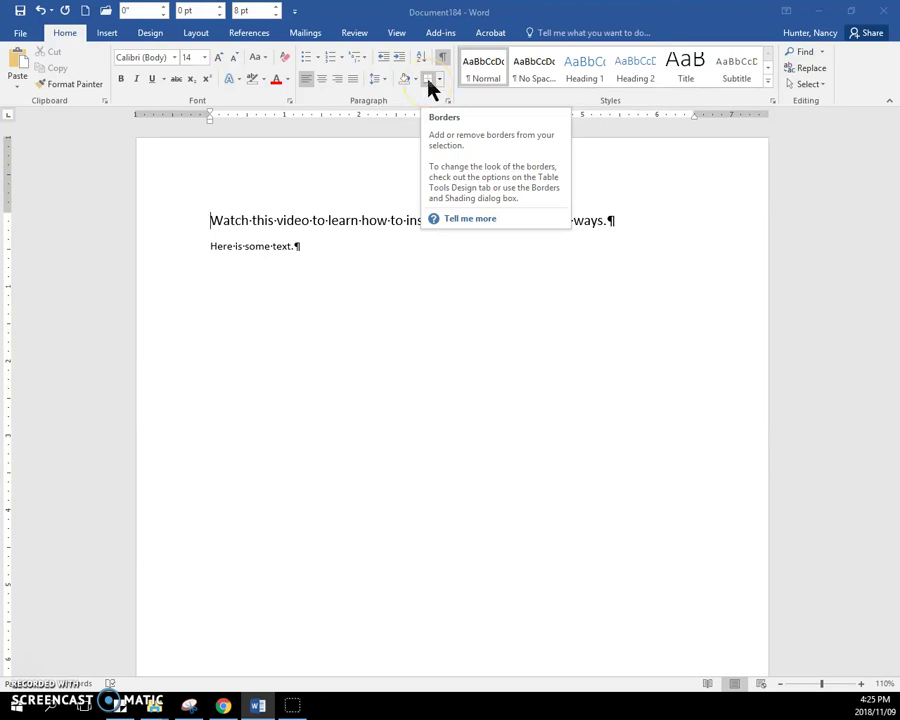
pyautogui.click(429, 88)
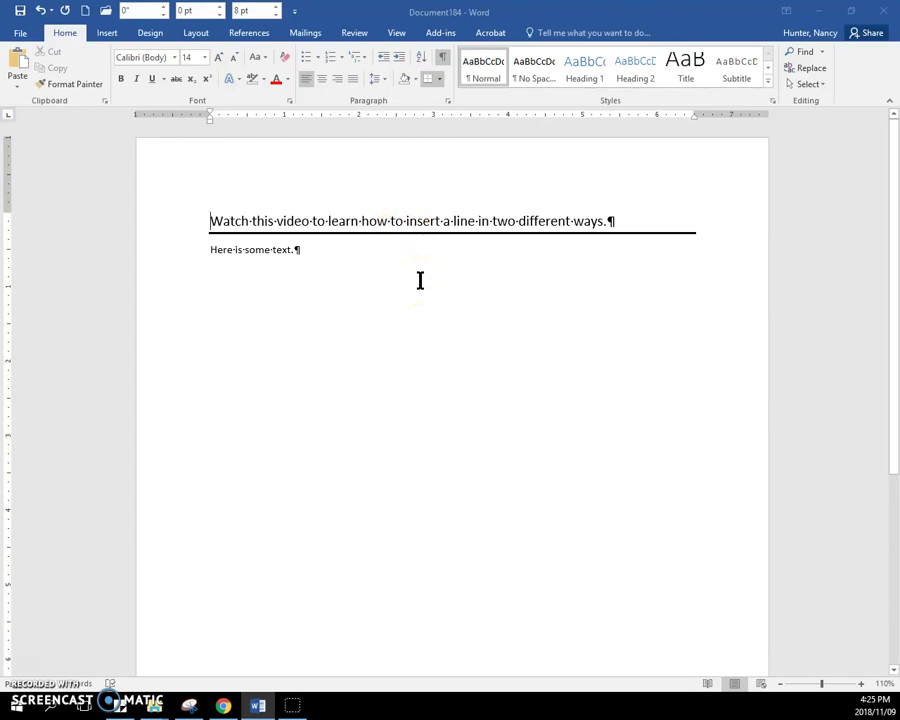
pyautogui.click(439, 79)
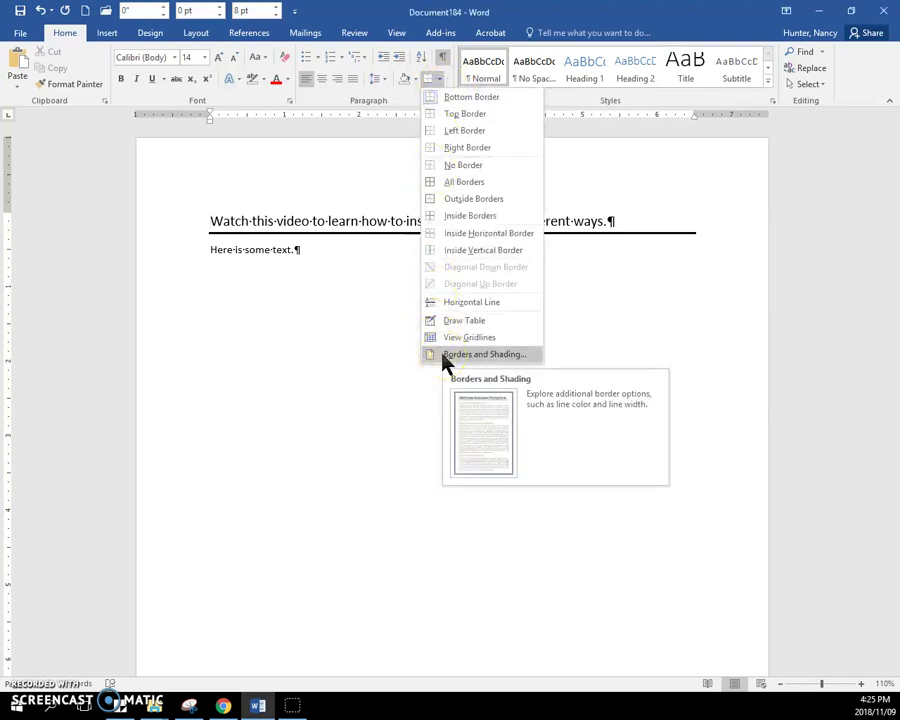
pyautogui.click(461, 166)
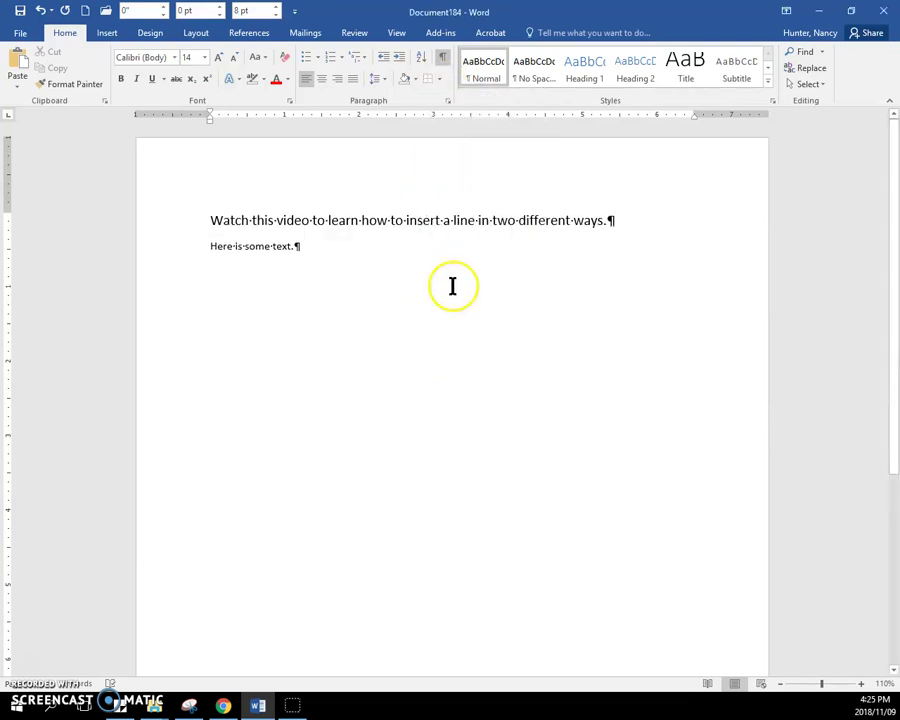
pyautogui.click(439, 80)
pyautogui.click(438, 95)
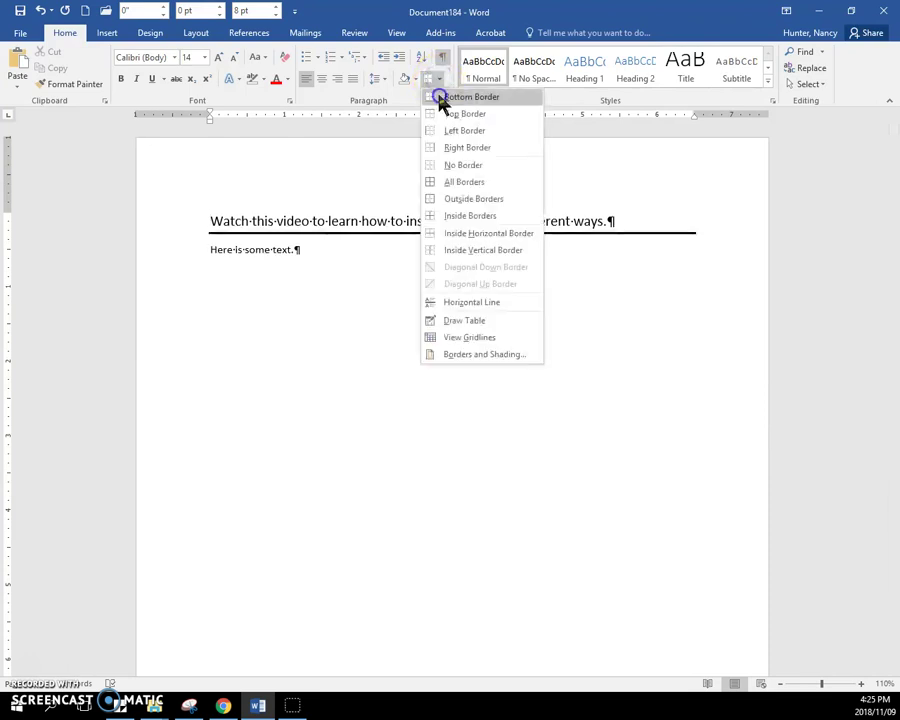
# - Insert a Horizontal Line in a new paragraph after 'Here is some text.'
pyautogui.click(303, 249)
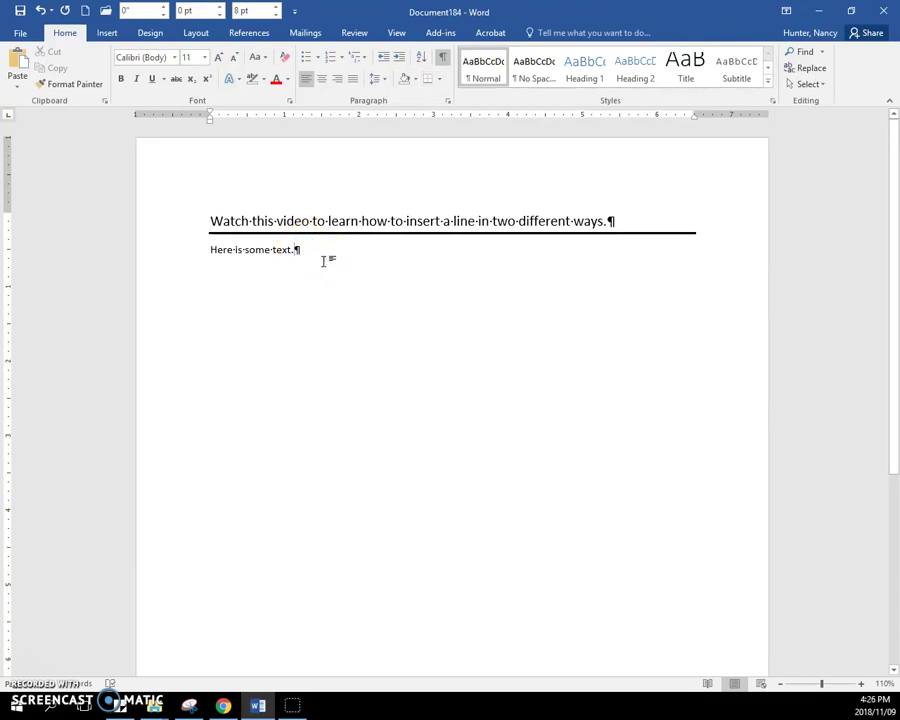
pyautogui.press('Return')
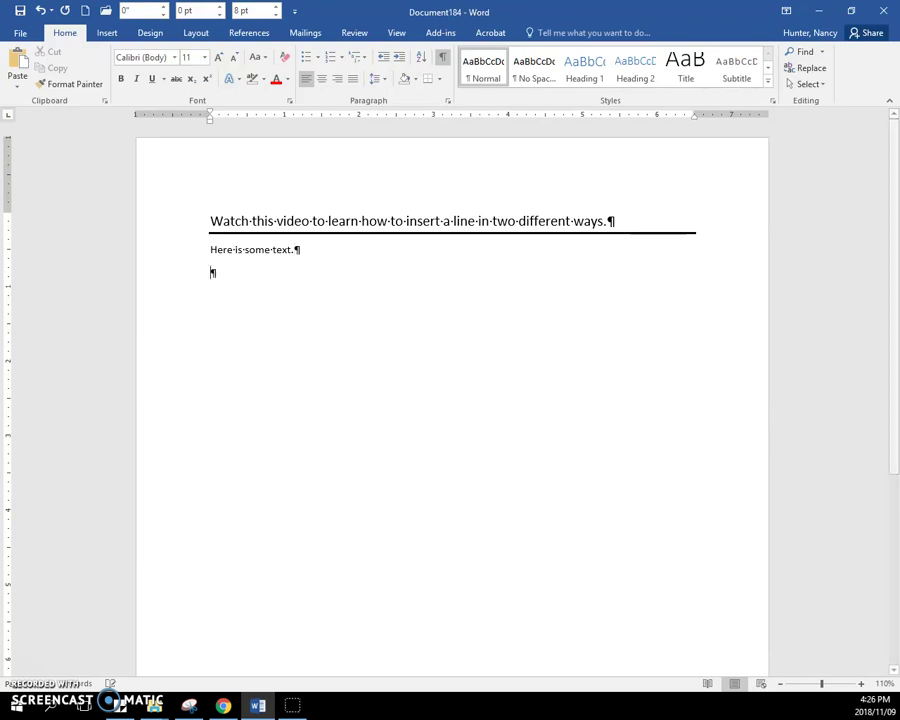
pyautogui.click(440, 84)
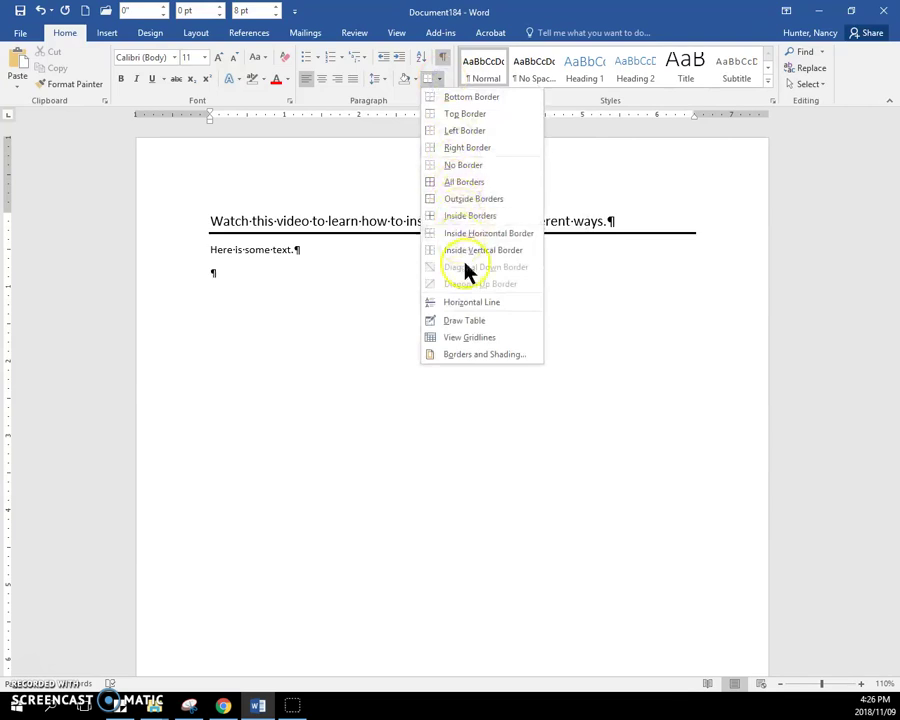
pyautogui.click(466, 304)
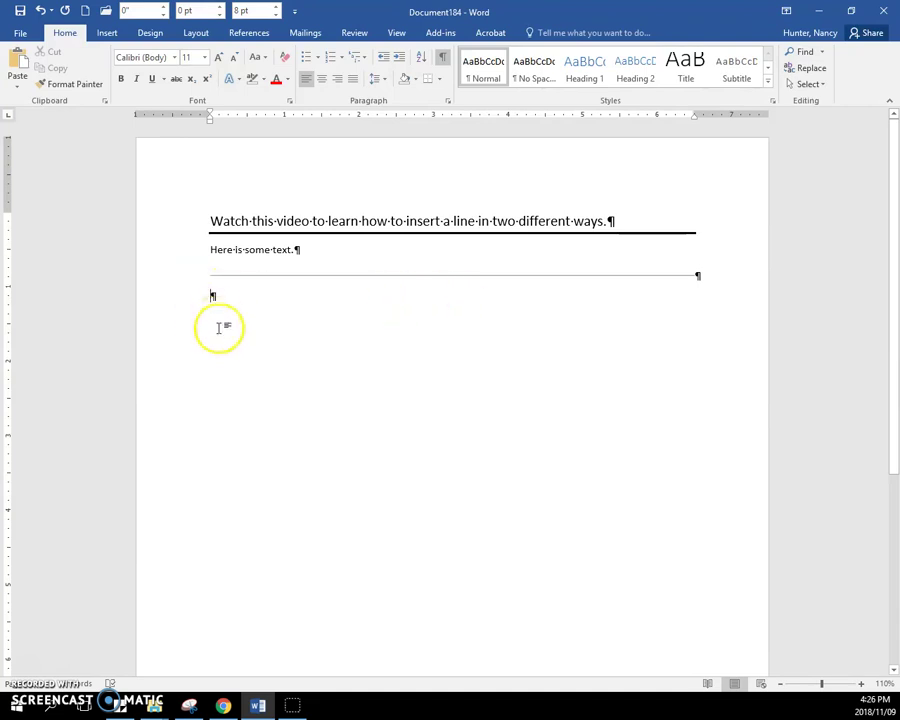
pyautogui.click(395, 276)
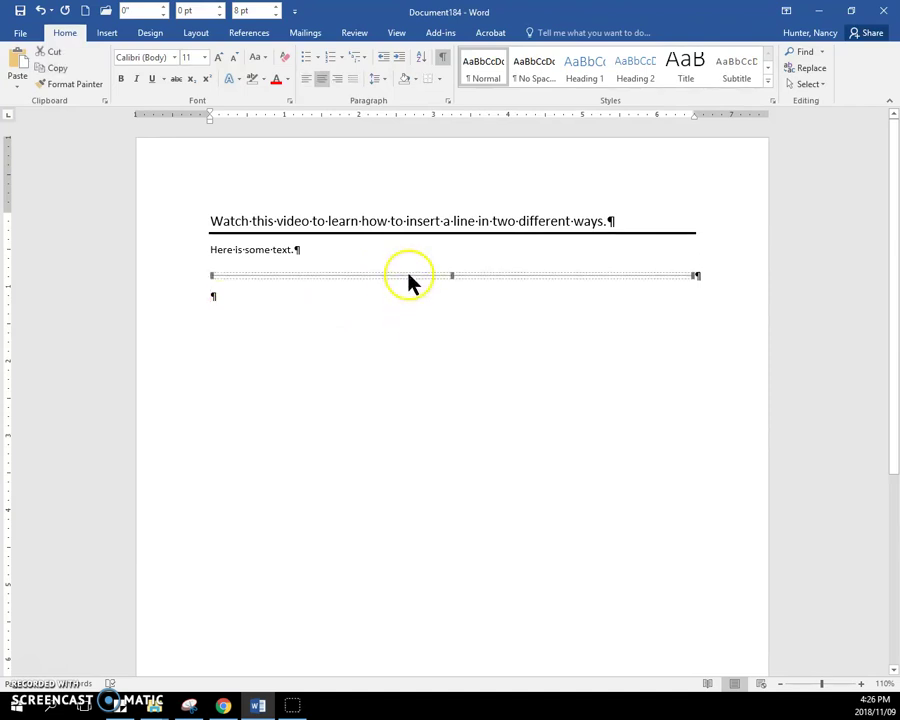
# - Format the horizontal line as solid black with a 2 pt height
pyautogui.doubleClick(411, 279)
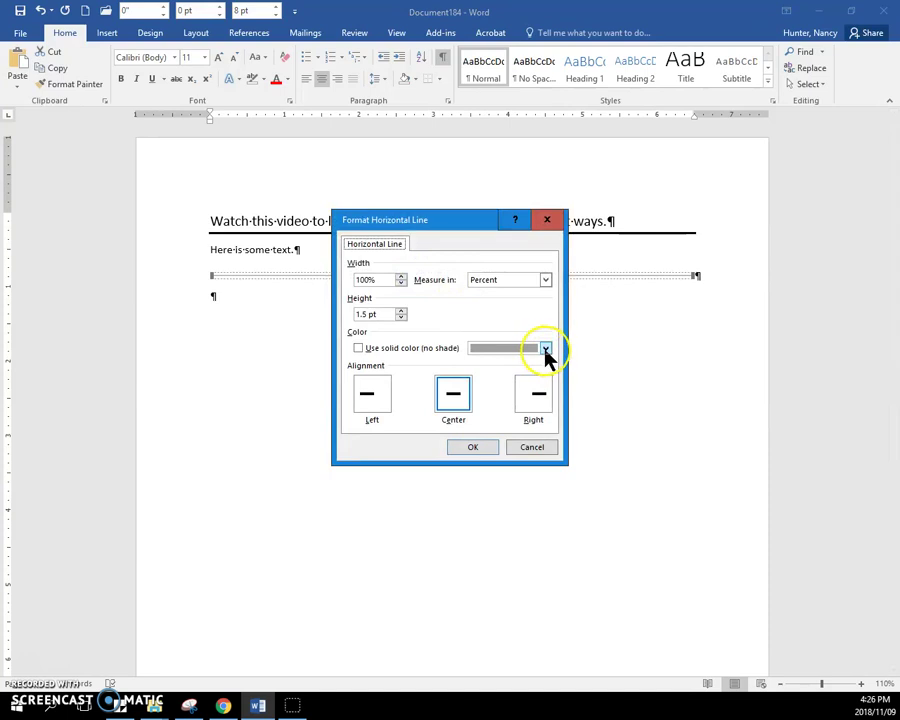
pyautogui.click(545, 348)
pyautogui.click(486, 375)
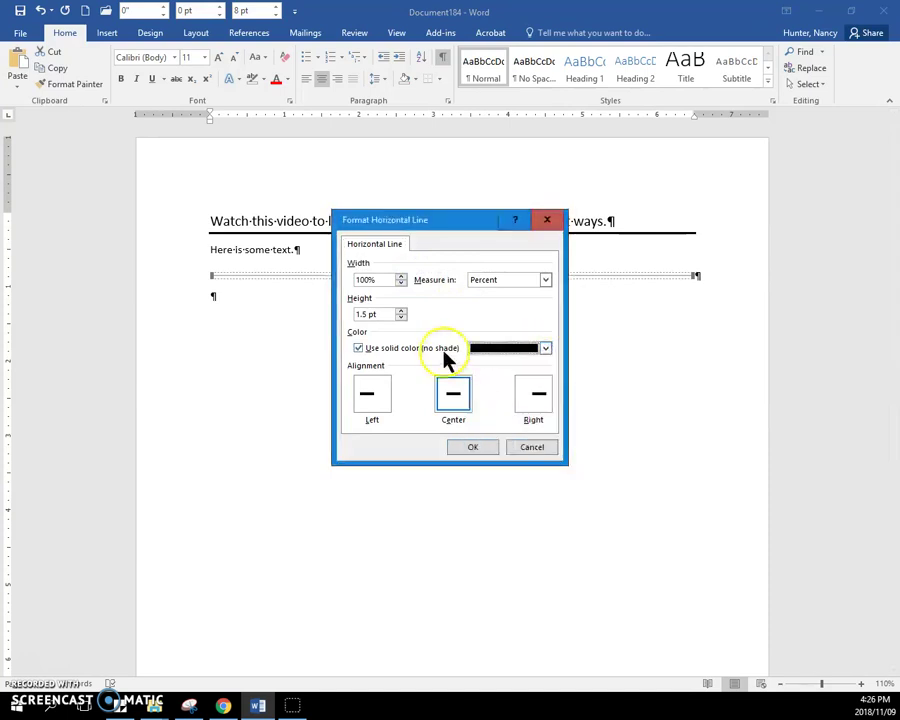
pyautogui.click(401, 311)
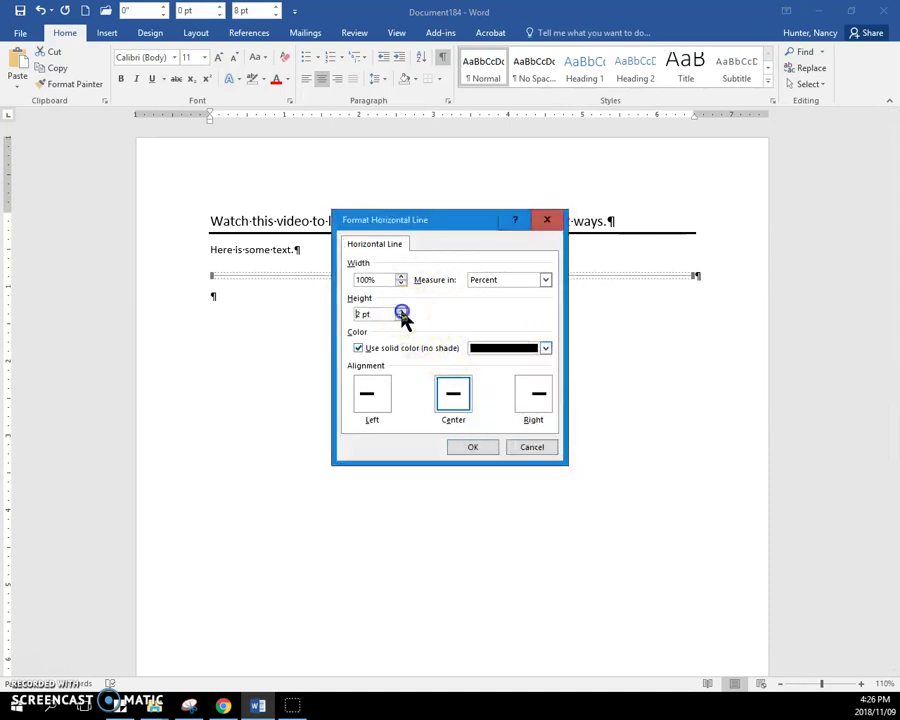
pyautogui.click(472, 449)
pyautogui.click(253, 310)
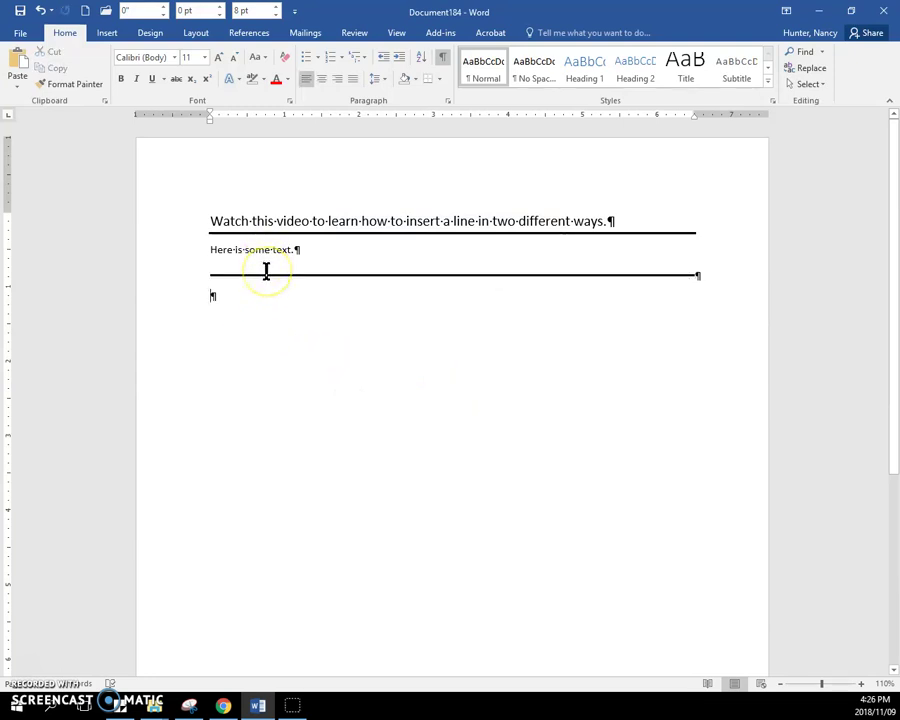
pyautogui.click(266, 263)
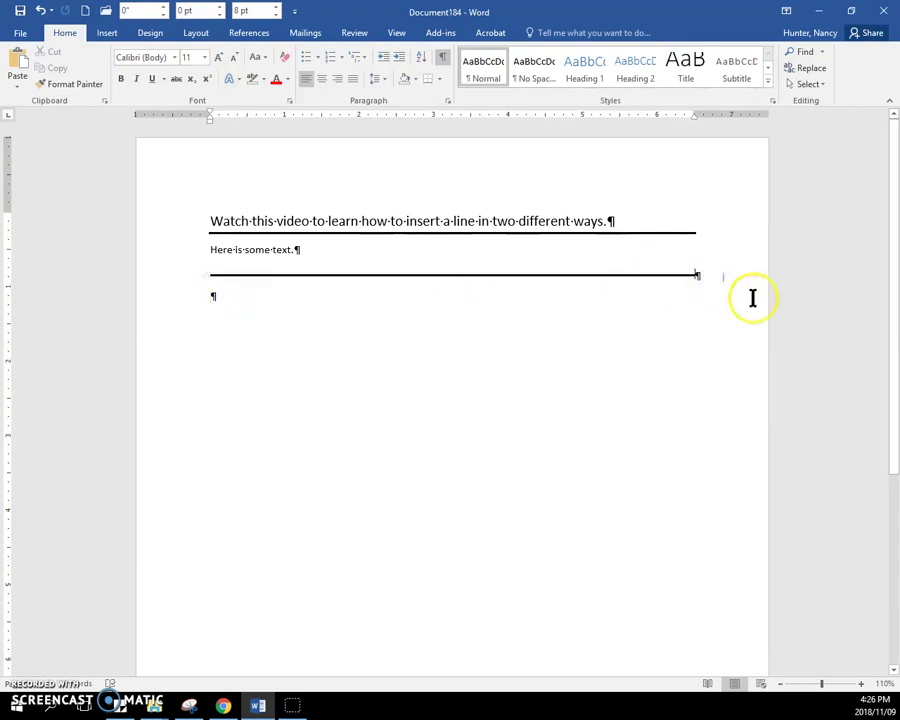
# - Type 'dkdkd' in a new paragraph below the line and delete the trailing empty paragraph
pyautogui.press('Return')
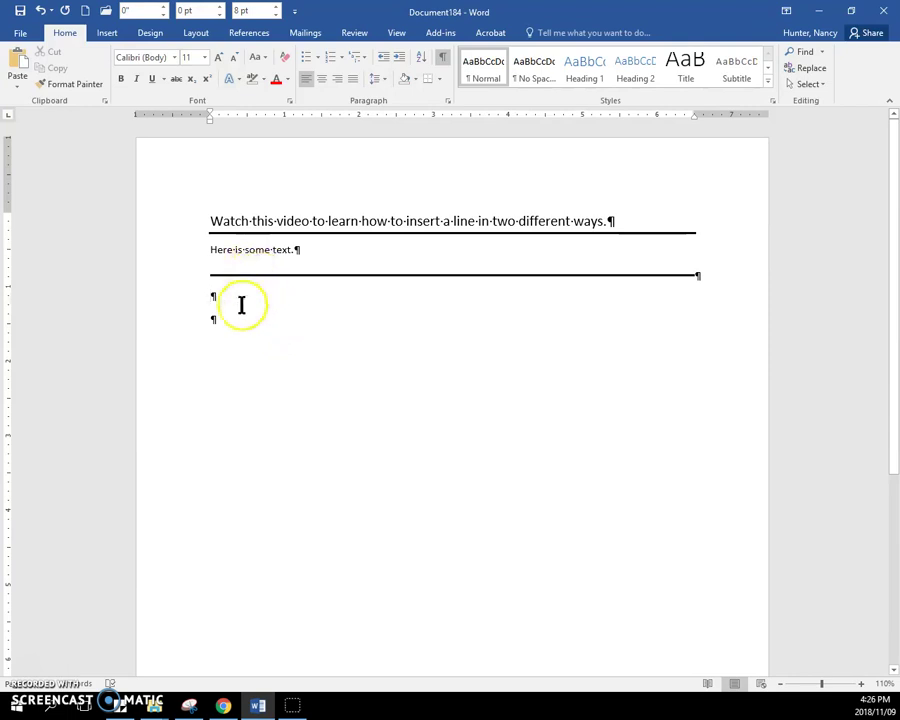
pyautogui.write('dkdkdk')
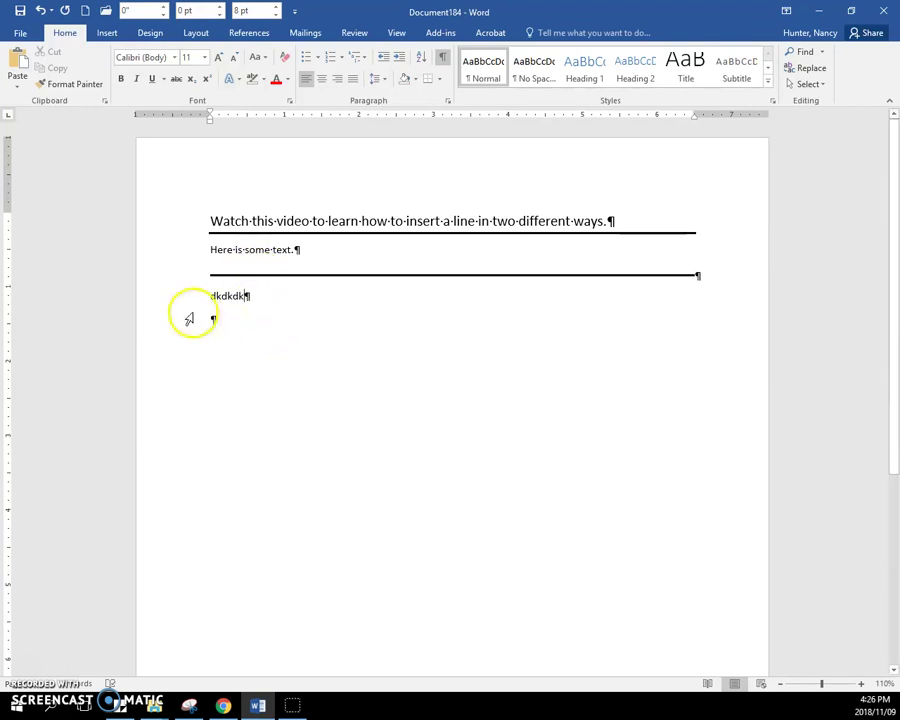
pyautogui.click(220, 320)
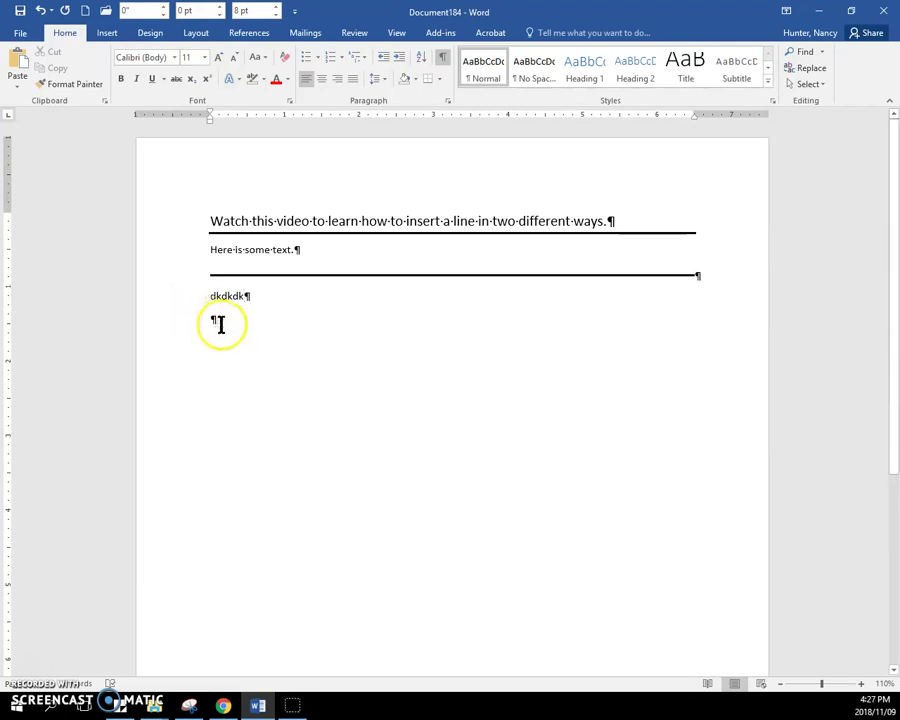
pyautogui.press('BackSpace')
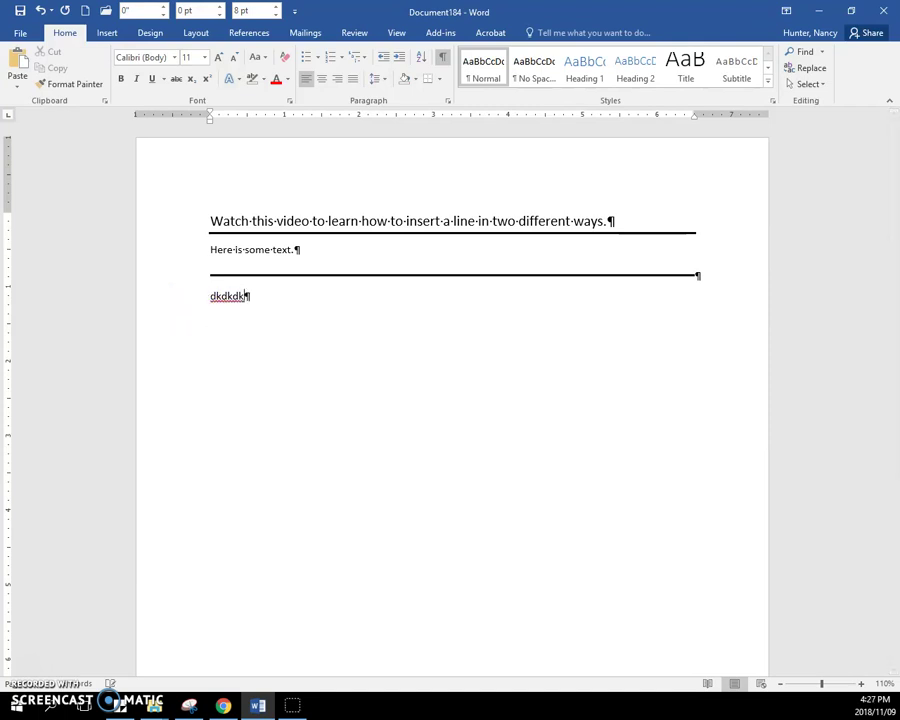
# - Apply a Box border to the 'dkdkd' paragraph through Borders and Shading
pyautogui.click(185, 309)
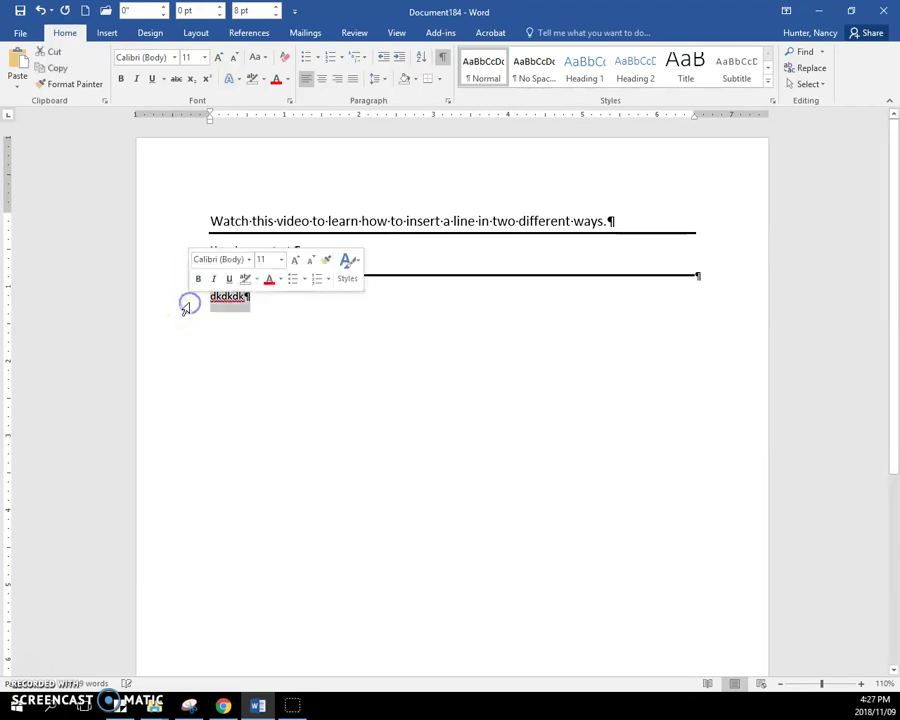
pyautogui.click(440, 80)
pyautogui.click(472, 354)
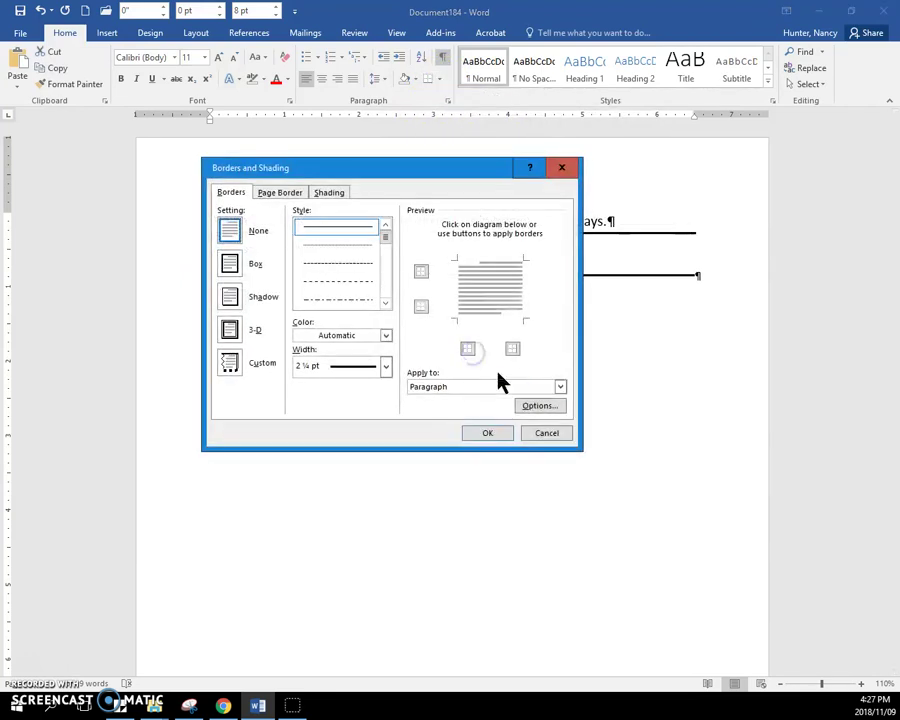
pyautogui.click(487, 436)
pyautogui.click(231, 264)
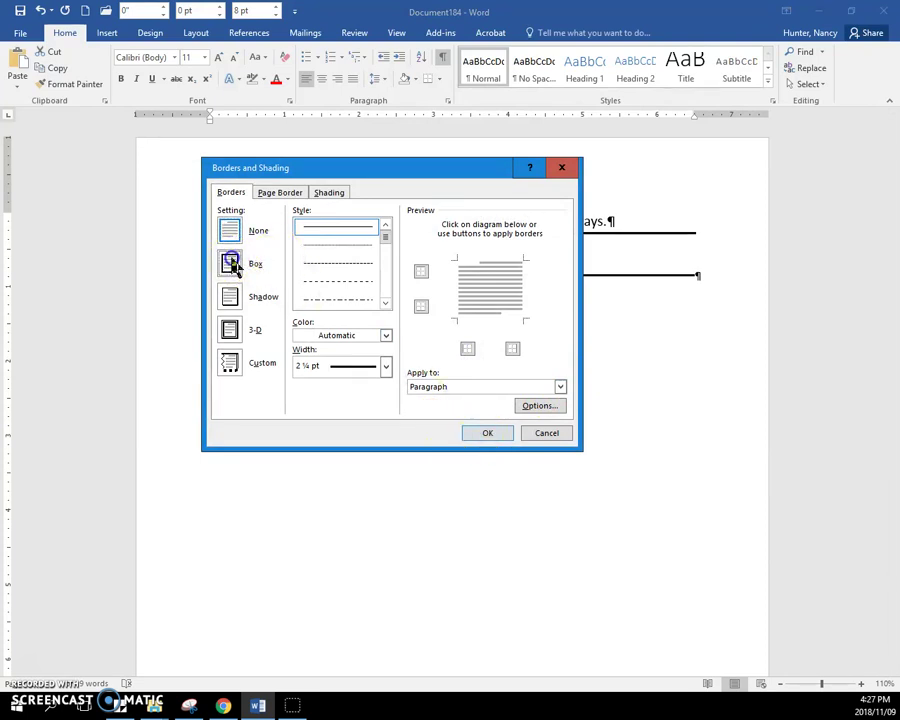
pyautogui.click(472, 432)
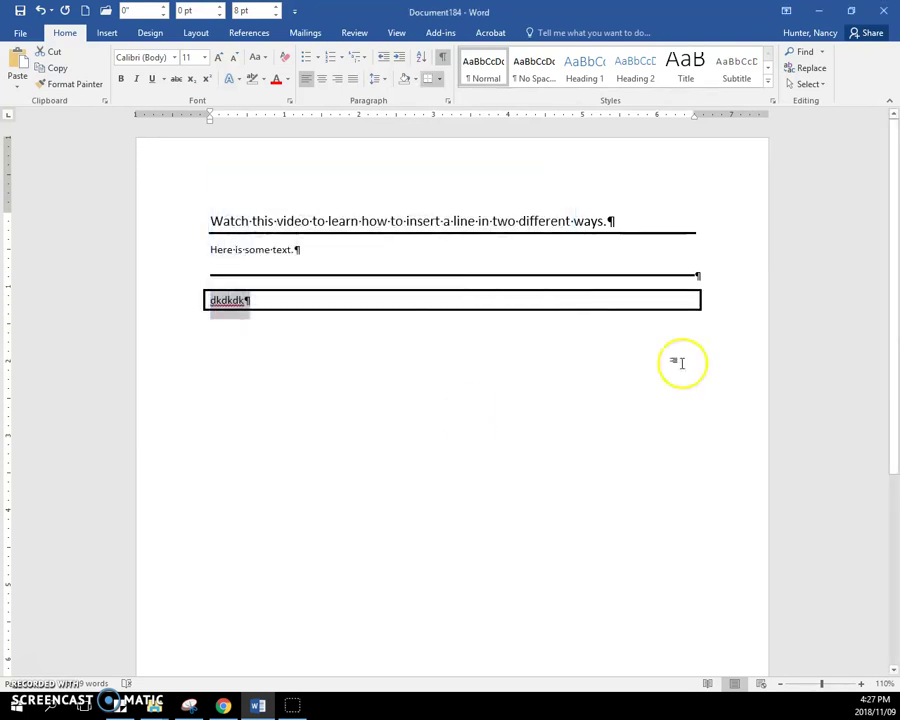
pyautogui.click(735, 345)
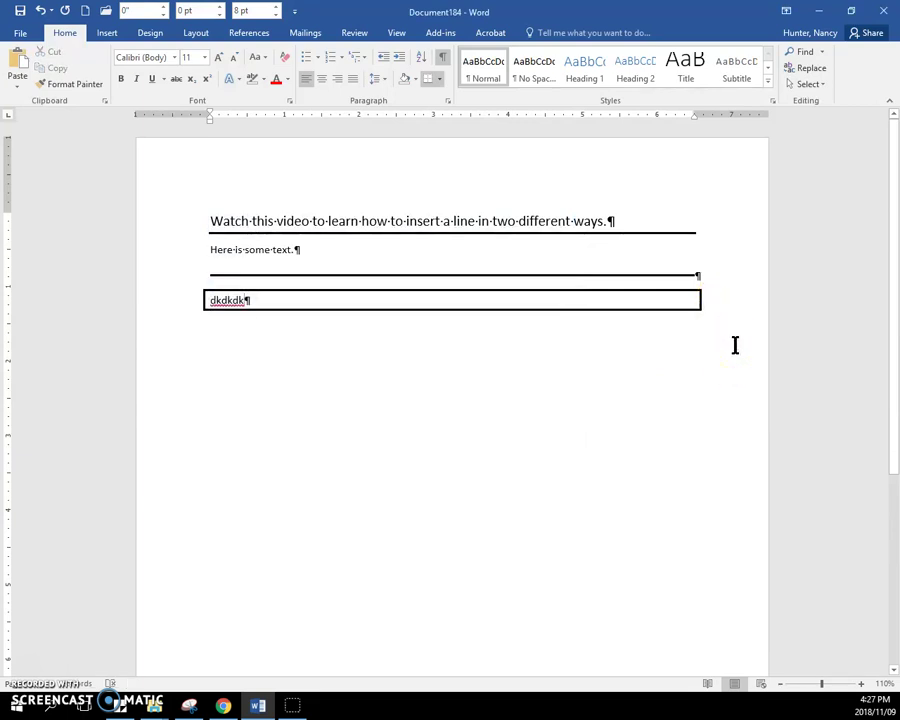
pyautogui.press('Return')
pyautogui.press('BackSpace')
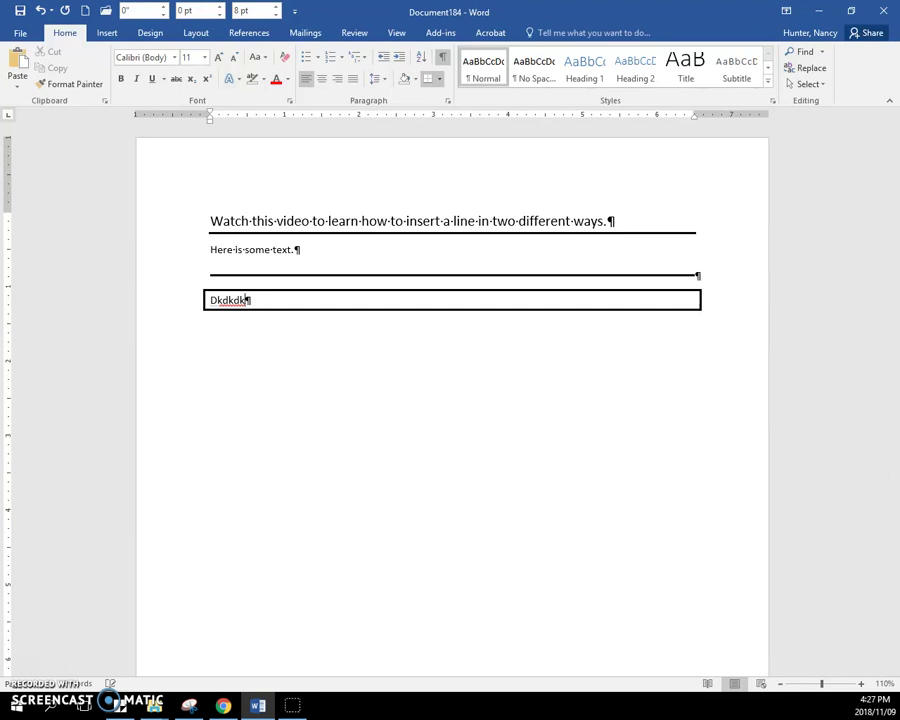
pyautogui.click(714, 298)
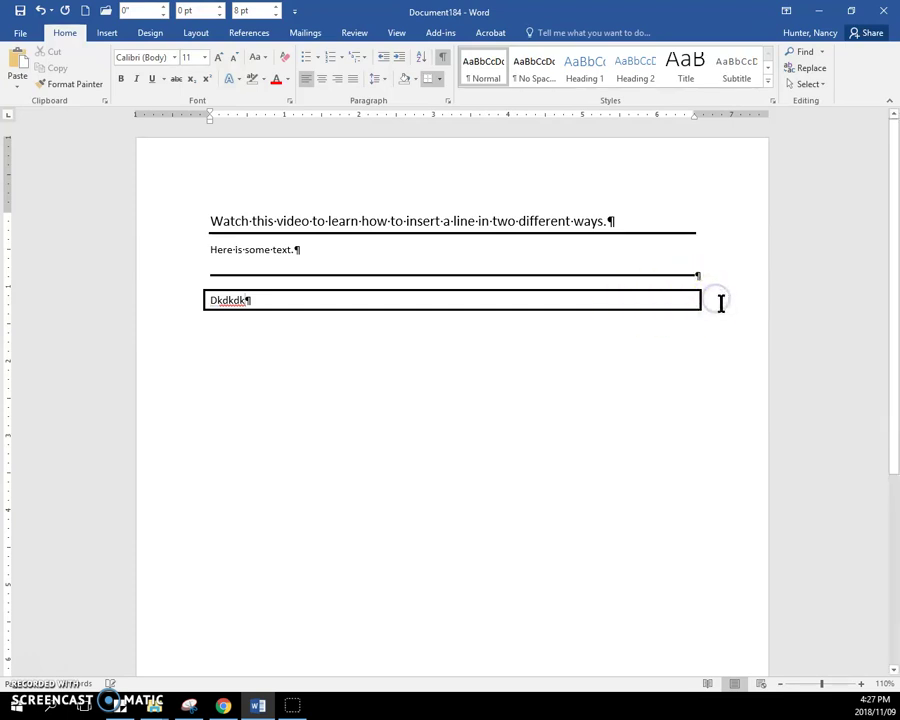
# - Add three empty paragraphs below the boxed 'Dkdkdk' paragraph, outside its border
pyautogui.click(334, 338)
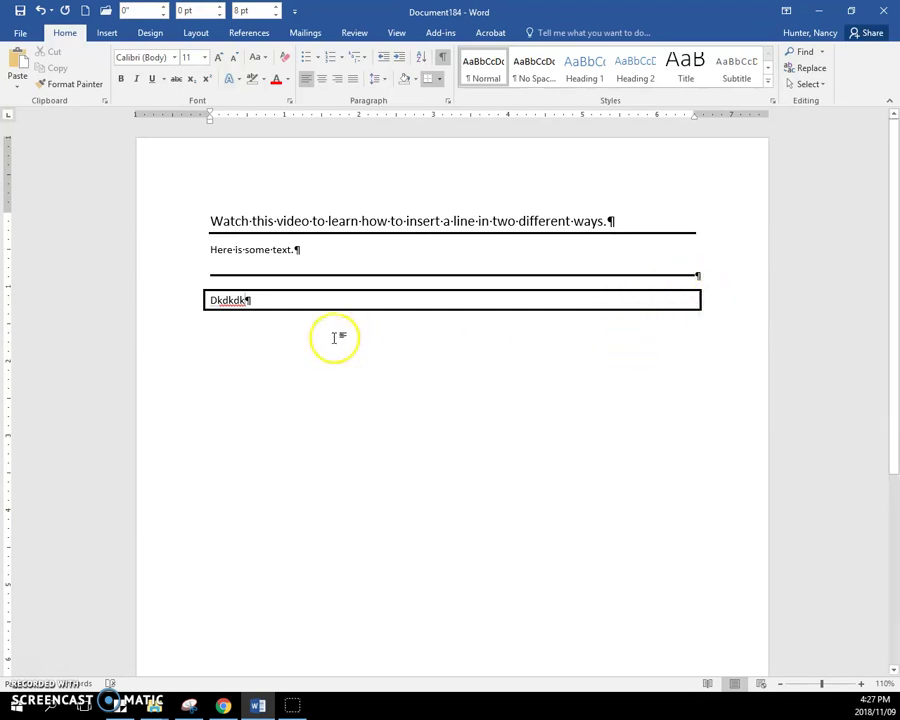
pyautogui.doubleClick(208, 322)
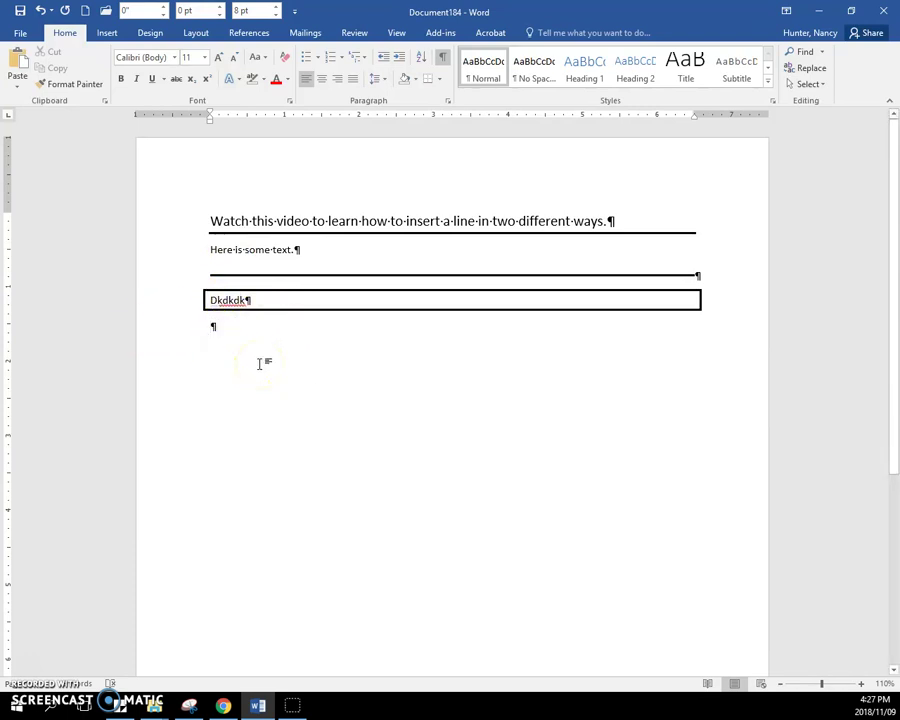
pyautogui.press('Return')
pyautogui.press('Return')
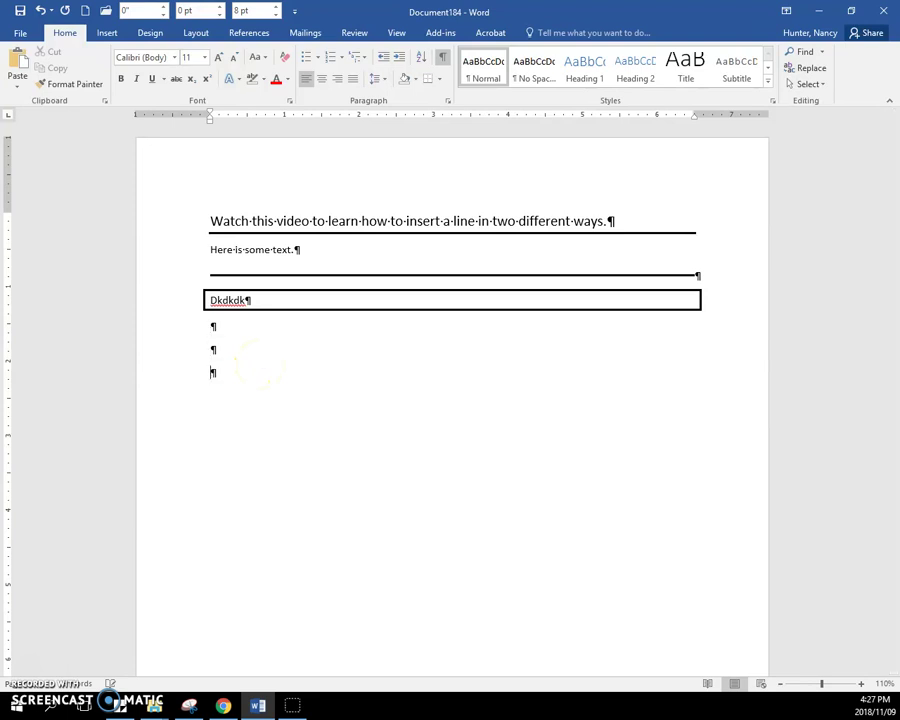
# - Insert an auto-updating date in the 'Friday, November 9, 2018' format using Date & Time
pyautogui.click(108, 36)
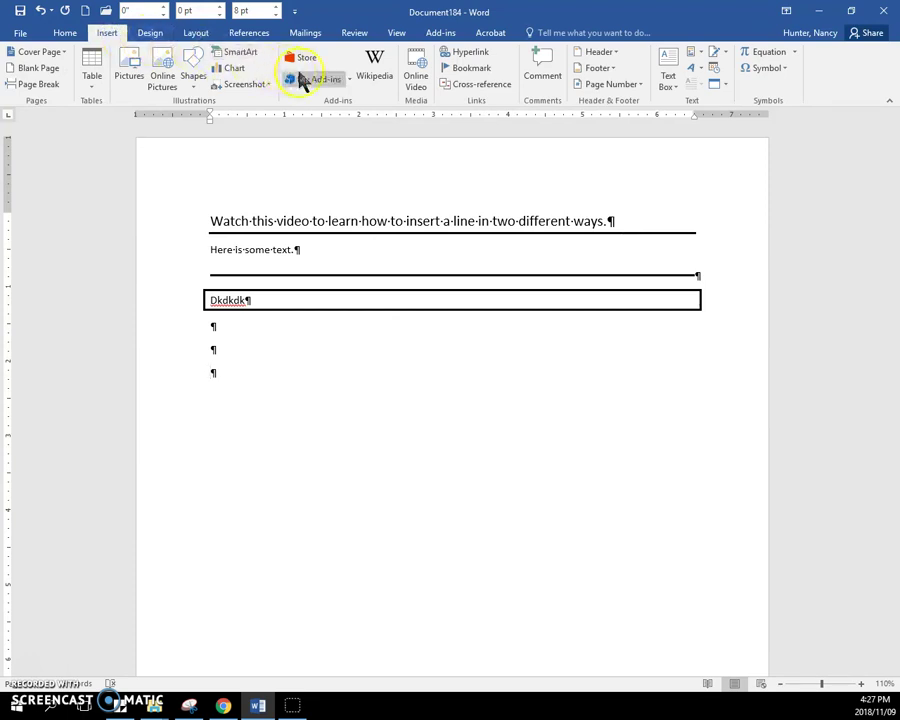
pyautogui.click(716, 76)
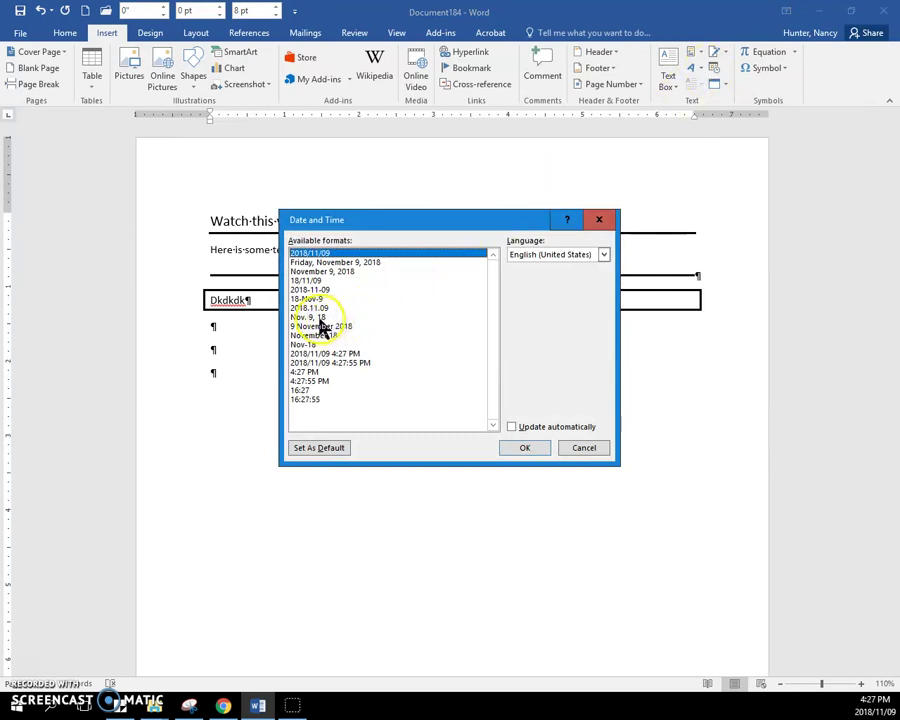
pyautogui.click(338, 262)
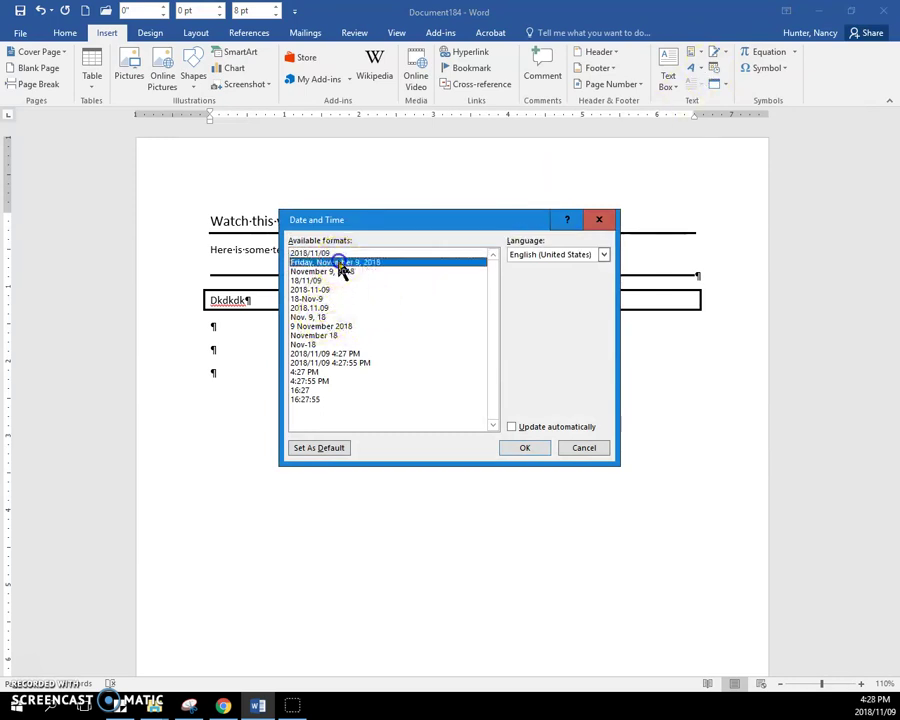
pyautogui.click(513, 430)
pyautogui.click(522, 448)
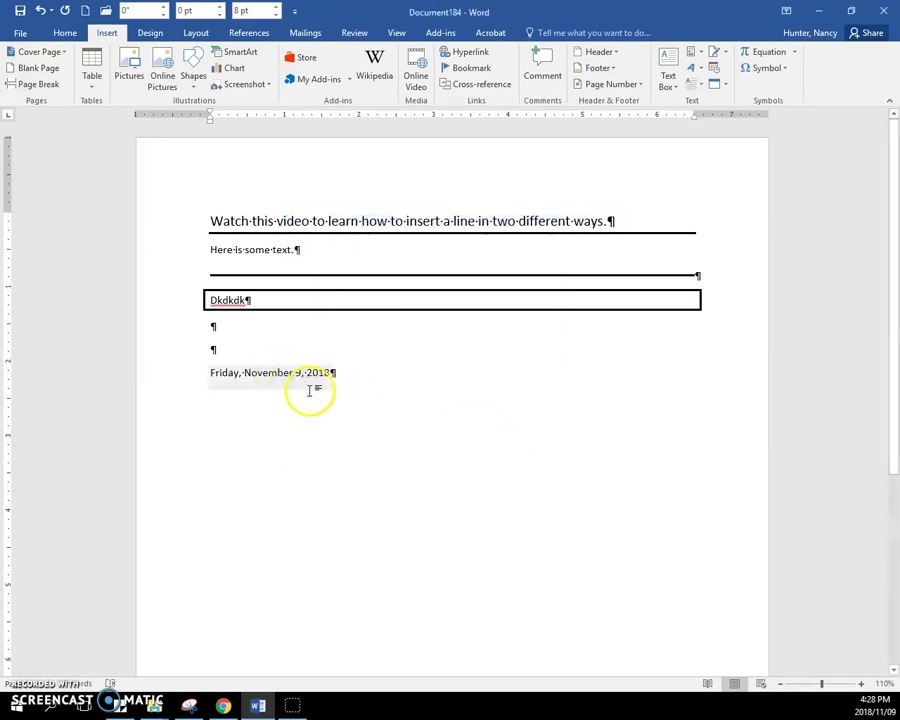
# - Inspect the date field, then add two empty paragraphs beneath it
pyautogui.click(262, 376)
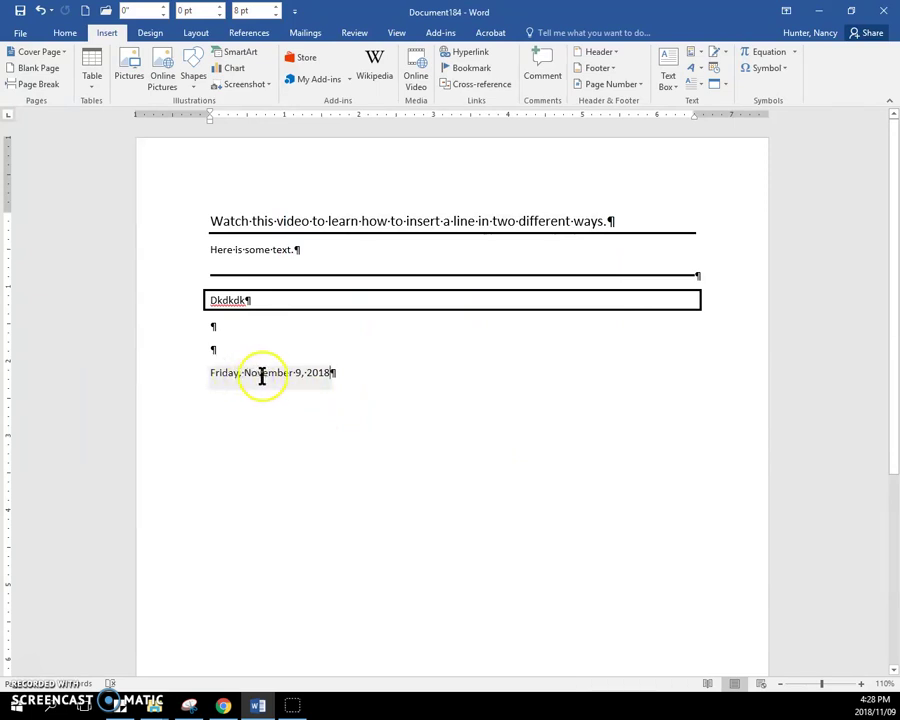
pyautogui.click(266, 380)
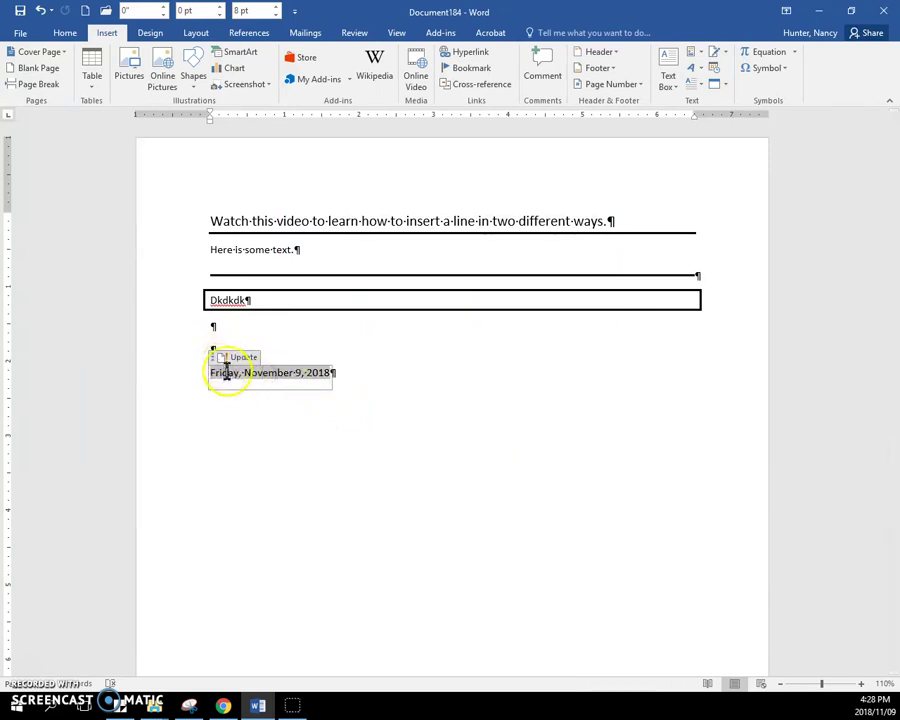
pyautogui.click(267, 375)
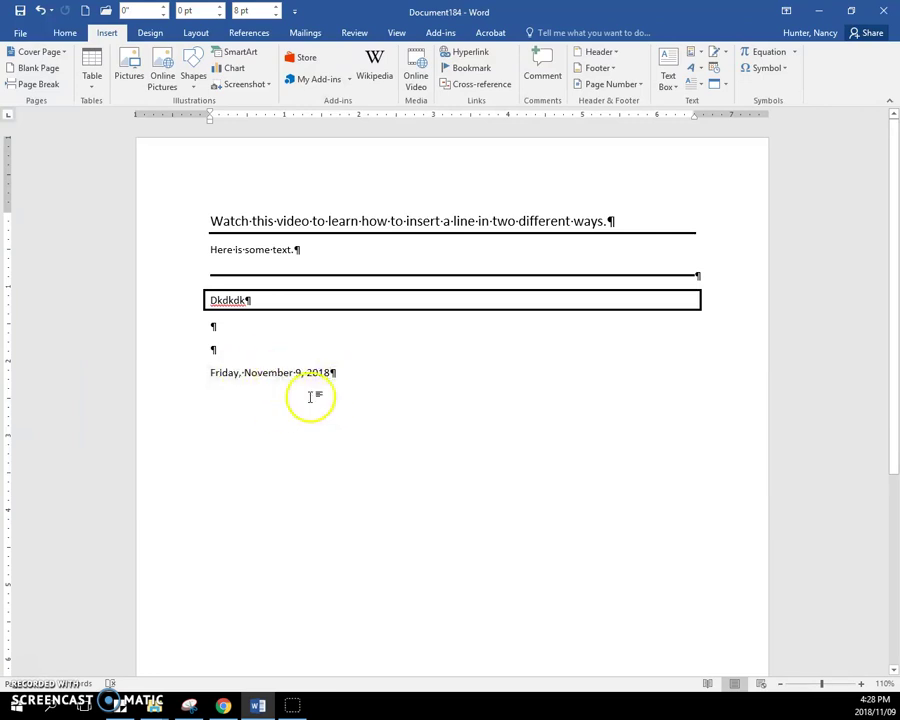
pyautogui.tripleClick(212, 415)
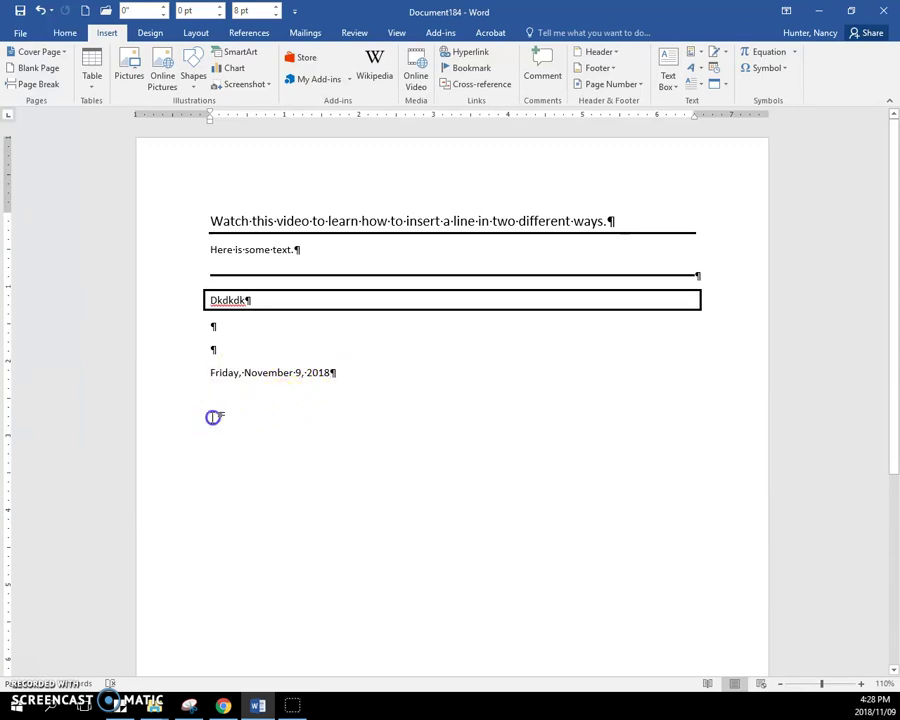
pyautogui.doubleClick(214, 417)
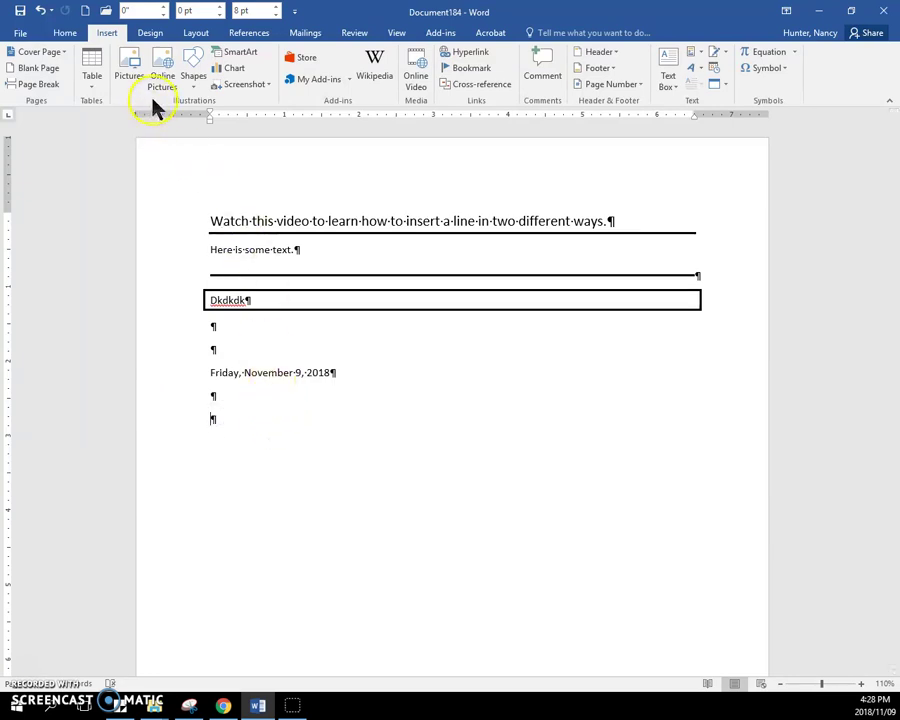
pyautogui.click(714, 68)
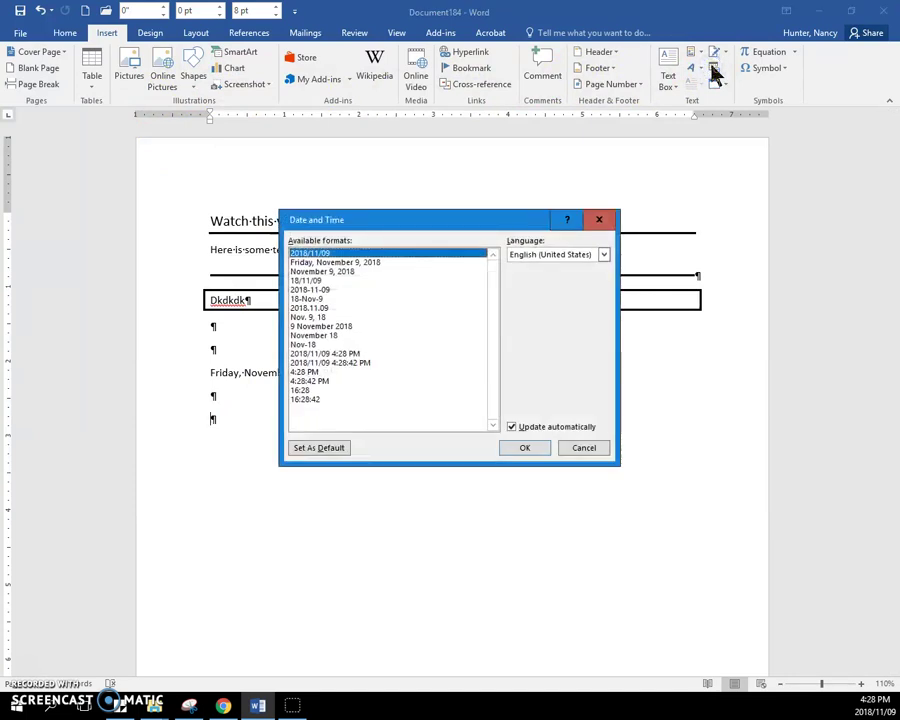
pyautogui.click(512, 427)
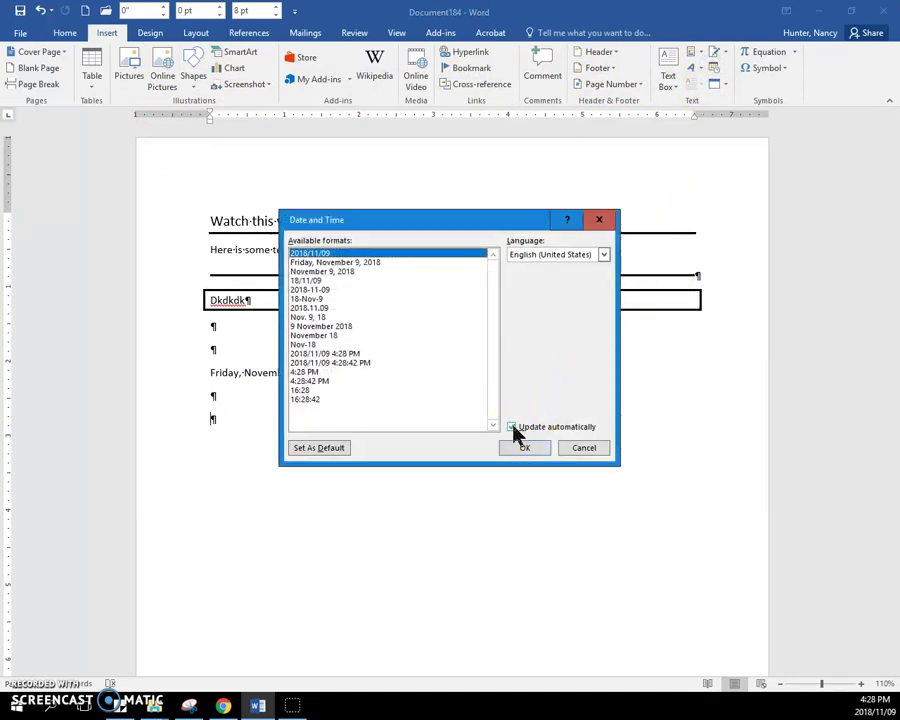
pyautogui.click(515, 430)
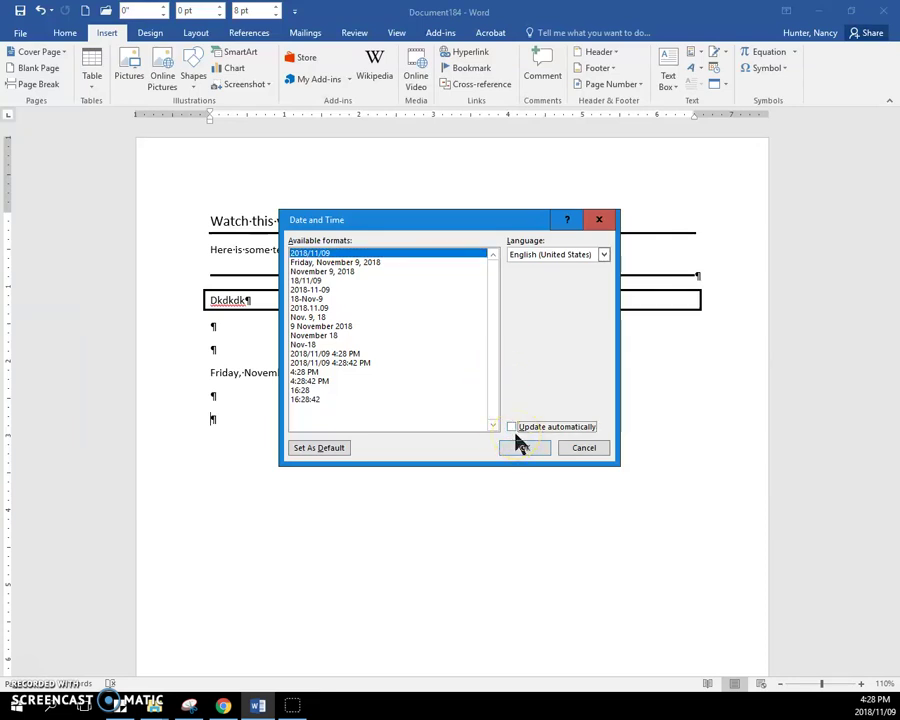
pyautogui.click(600, 222)
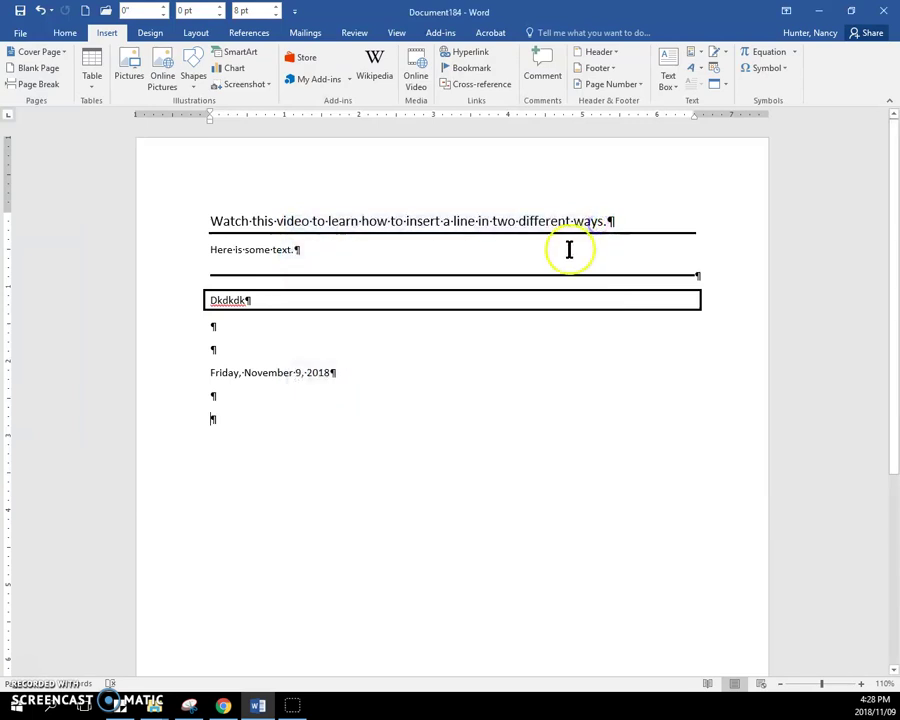
# - Choose the Date field with the 'MMMM d, yyyy' format in the Quick Parts Field dialog
pyautogui.click(697, 58)
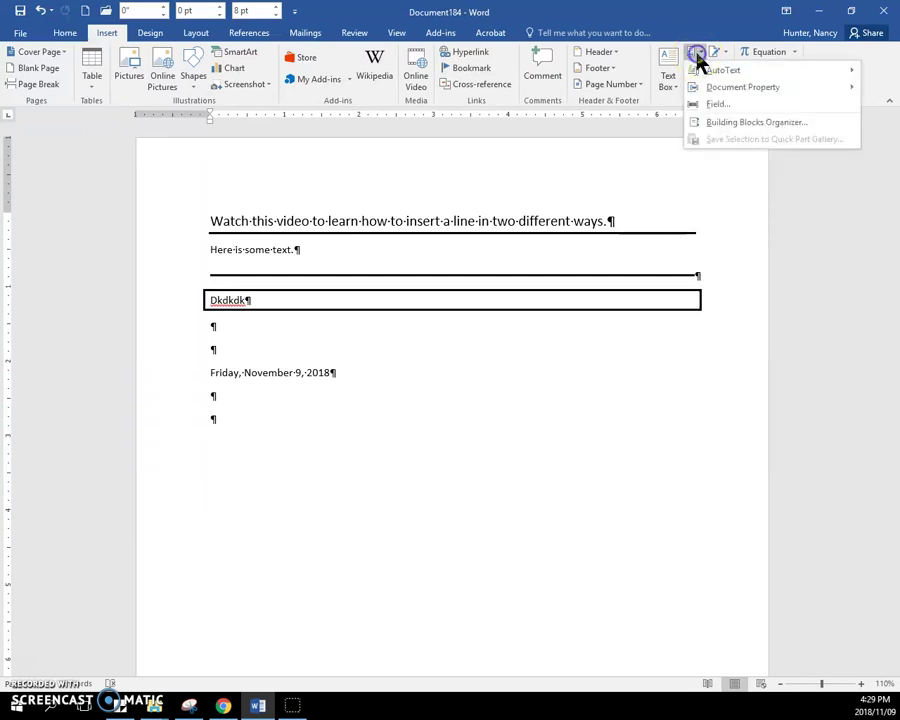
pyautogui.click(704, 110)
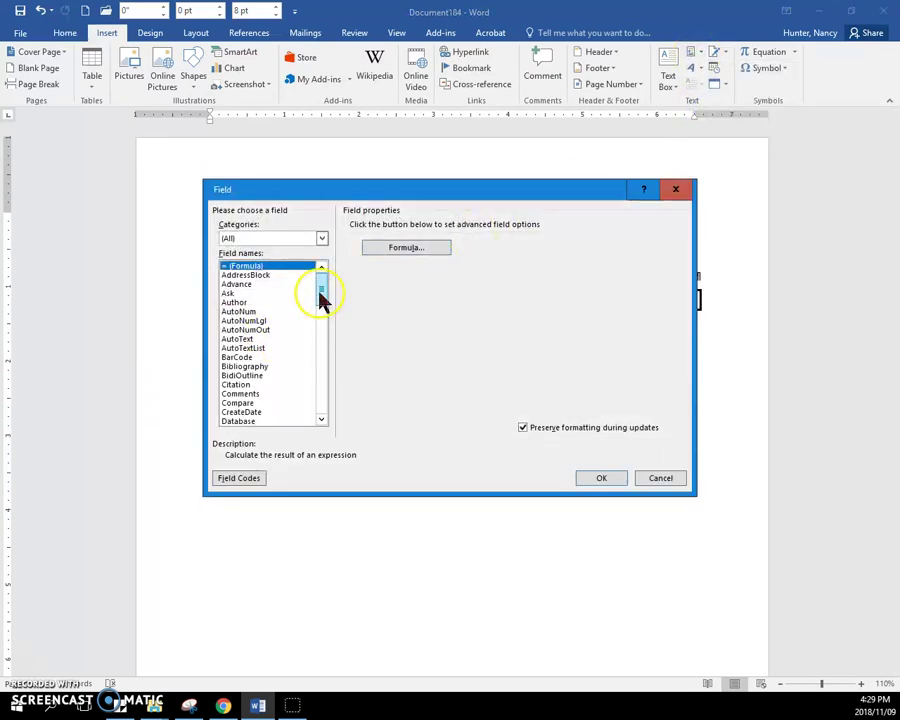
pyautogui.moveTo(321, 300); pyautogui.dragTo(321, 327)
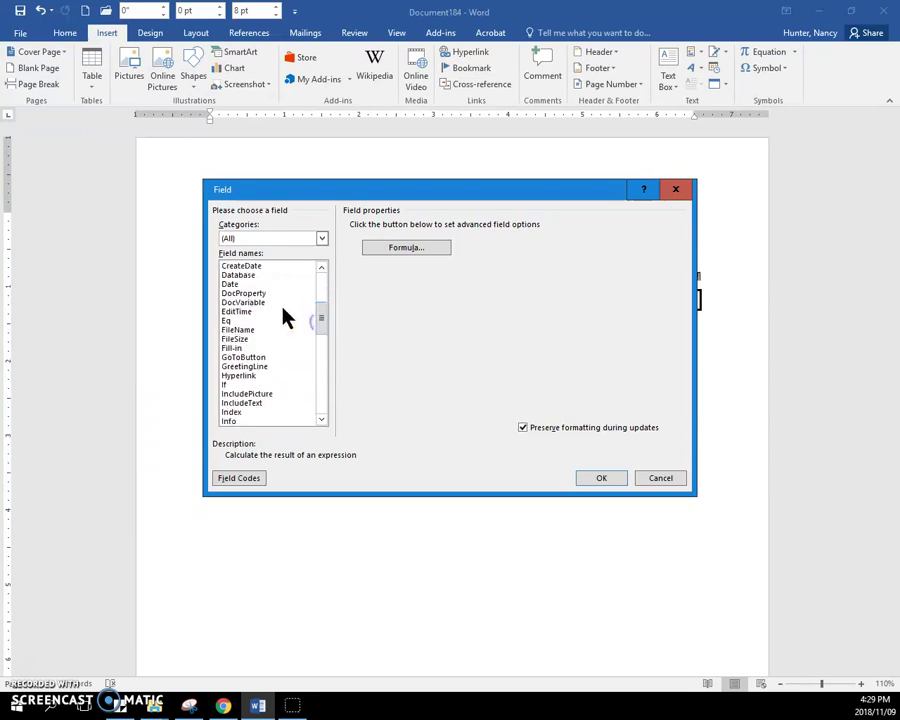
pyautogui.click(236, 285)
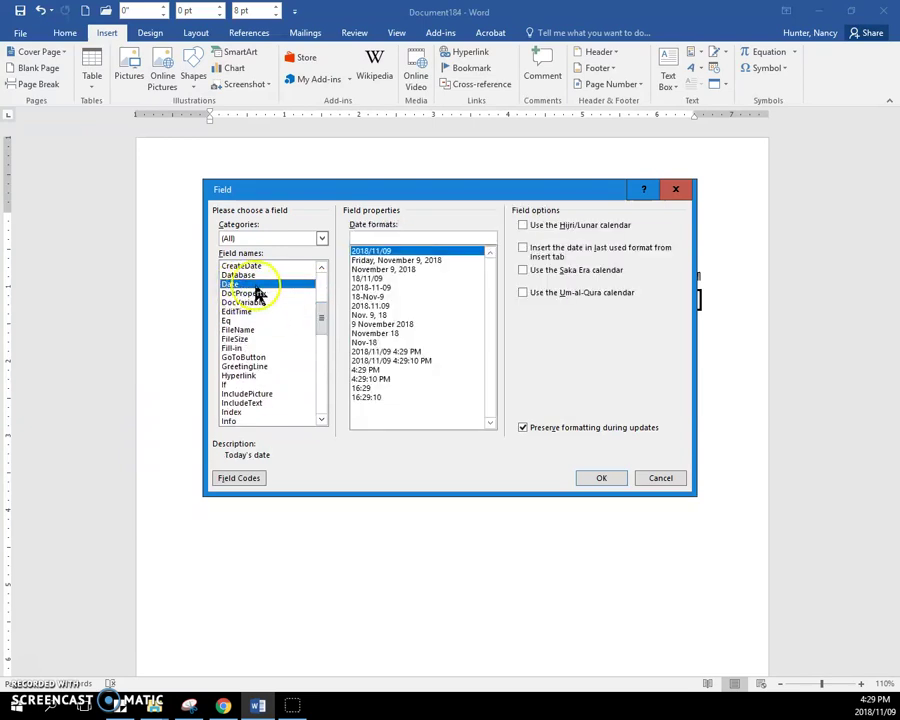
pyautogui.click(385, 270)
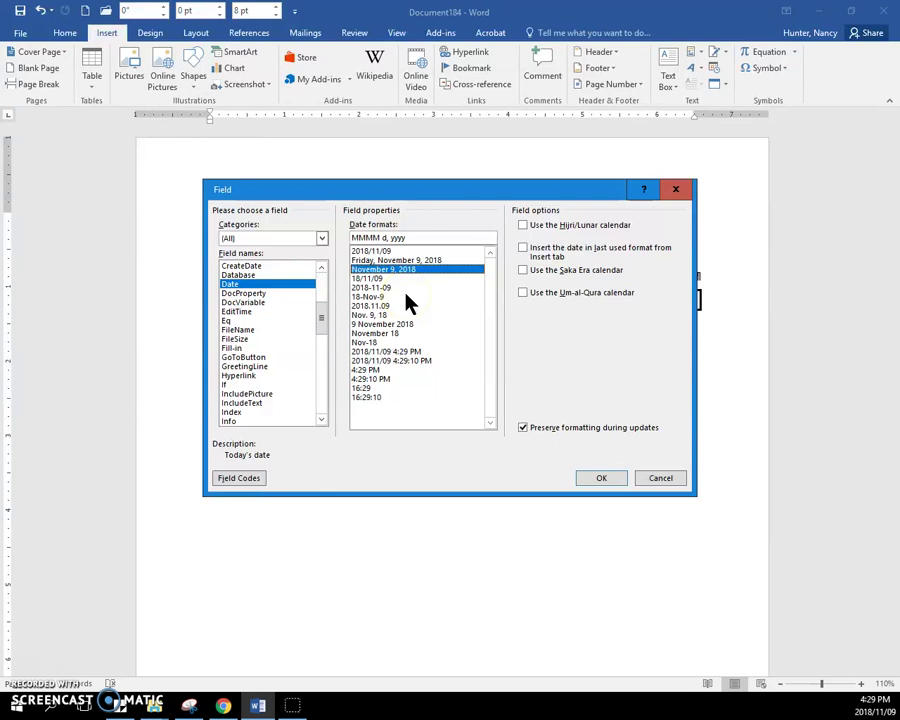
pyautogui.click(601, 480)
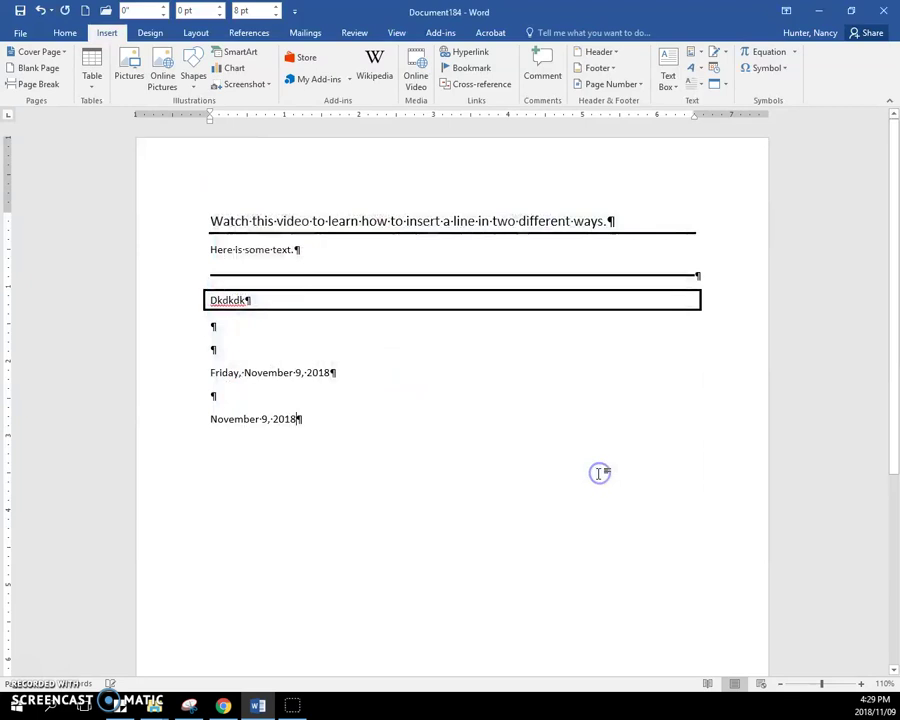
pyautogui.click(266, 418)
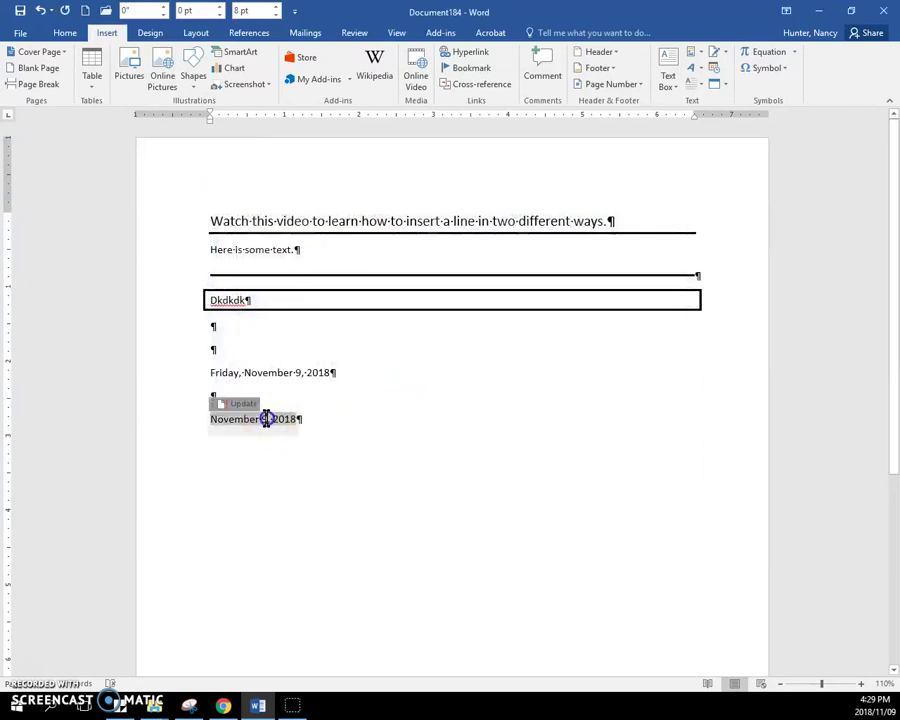
pyautogui.click(214, 406)
pyautogui.click(344, 434)
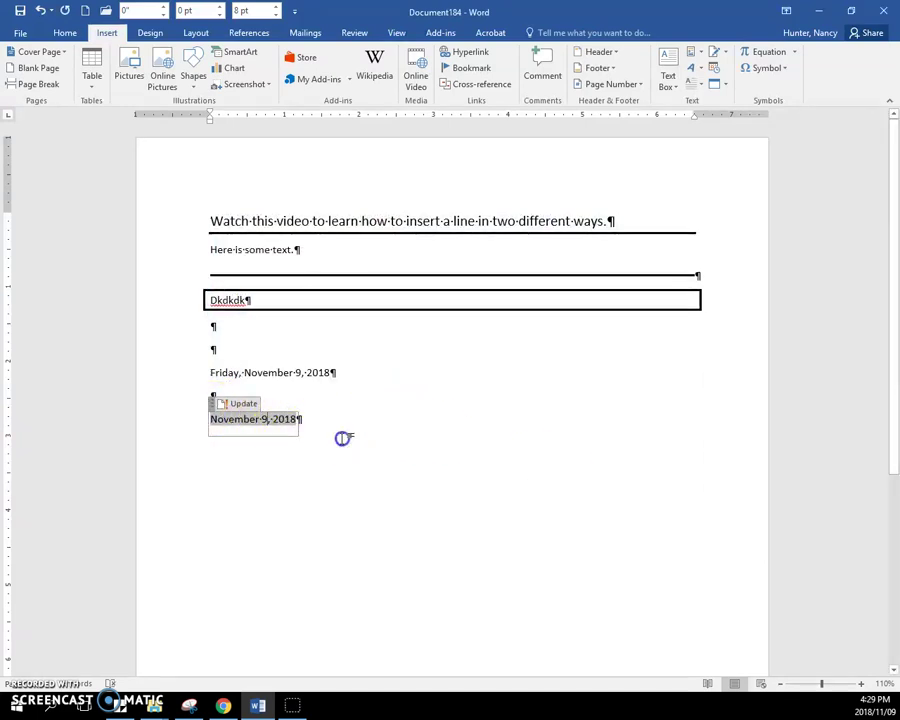